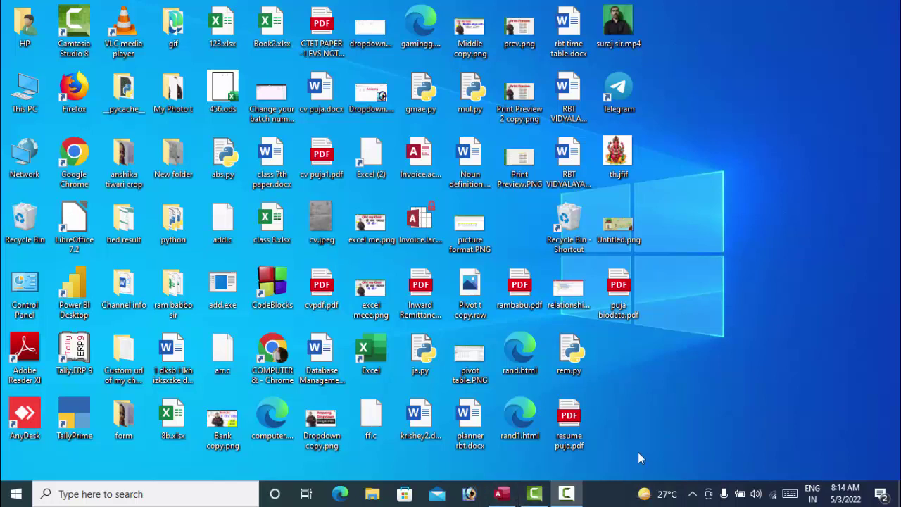
Refresh the Windows desktop and restore the Database83 Access window from the taskbar.
{"action": "right_click", "coordinate": [734, 81]}
{"action": "left_click", "coordinate": [755, 122]}
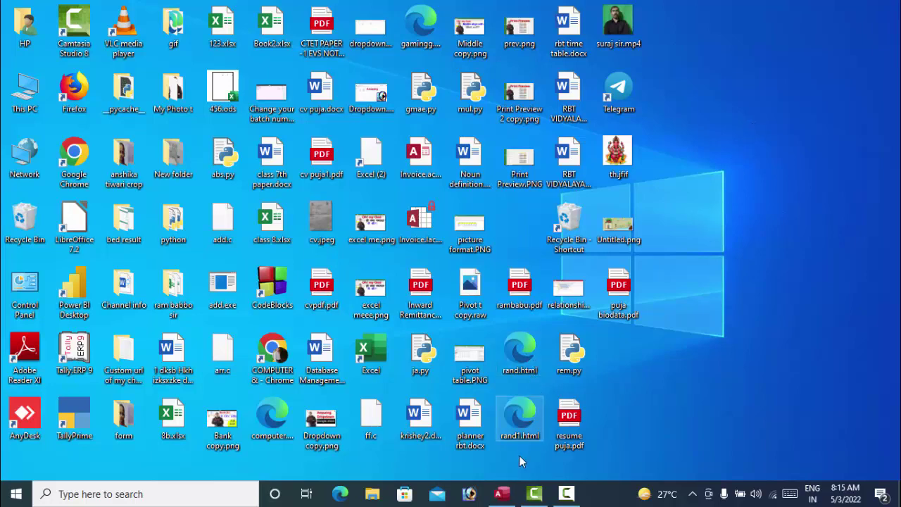
{"action": "left_click", "coordinate": [503, 493]}
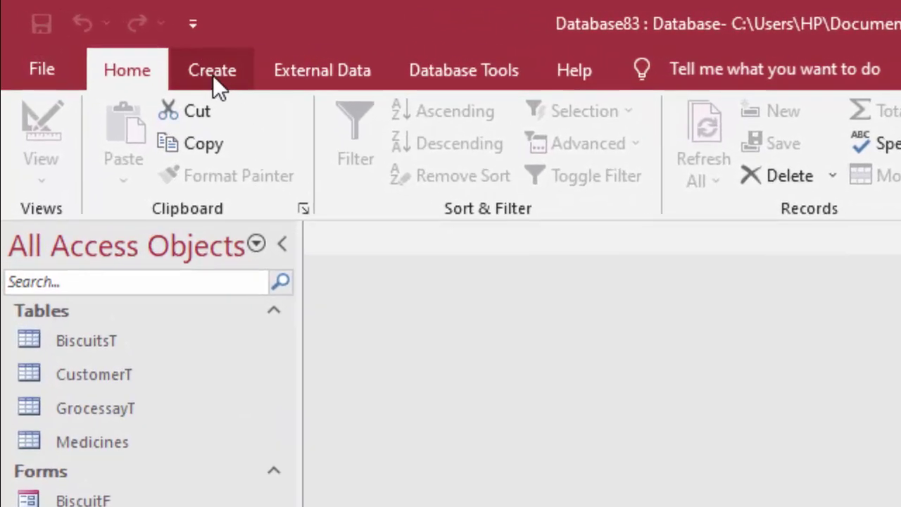
Create a new blank macro (Macro1) from the Create tab in Database83.
{"action": "left_click", "coordinate": [213, 75]}
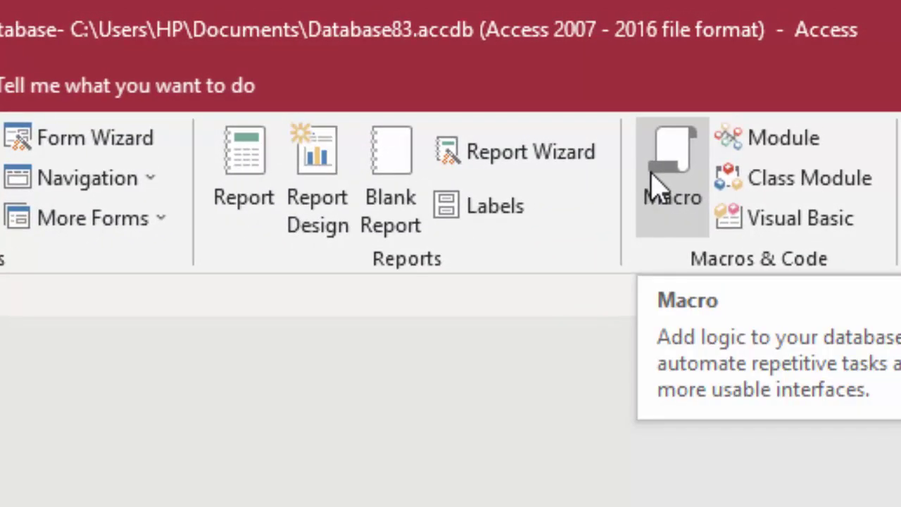
{"action": "left_click", "coordinate": [653, 185]}
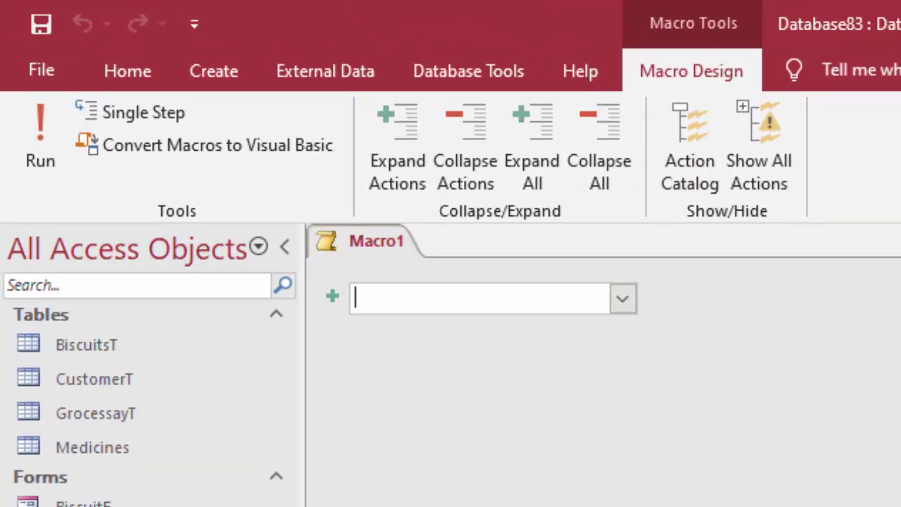
Add an OpenForm action to Macro1 from the Add New Action list.
{"action": "left_click", "coordinate": [628, 303]}
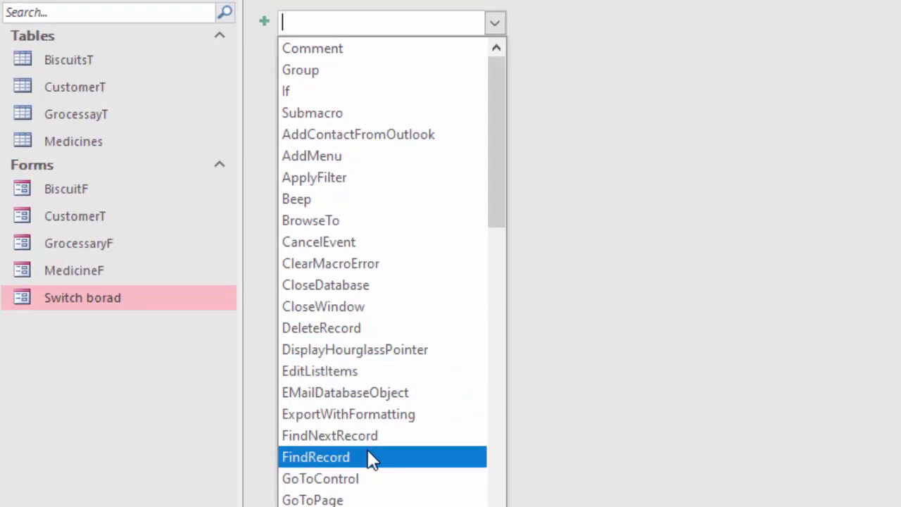
{"action": "scroll", "coordinate": [371, 458], "scroll_direction": "down", "scroll_amount": 1}
{"action": "scroll", "coordinate": [371, 459], "scroll_direction": "down", "scroll_amount": 1}
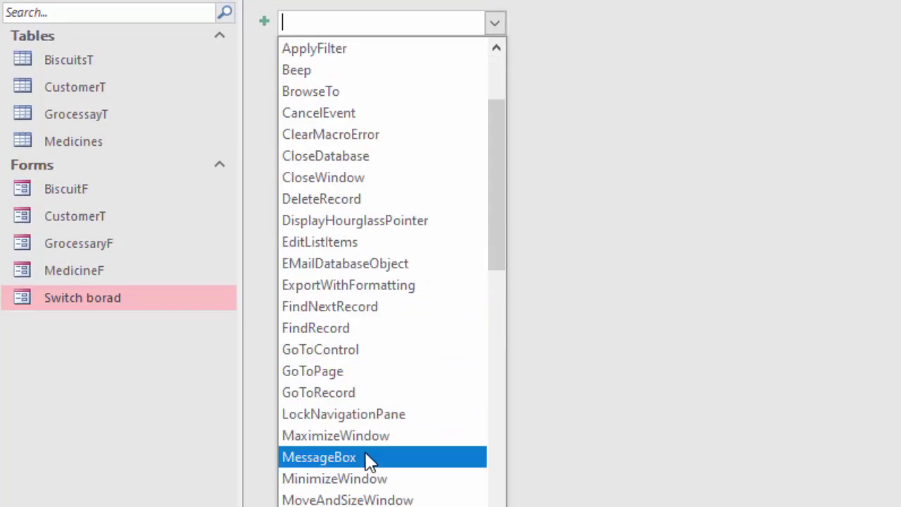
{"action": "scroll", "coordinate": [367, 459], "scroll_direction": "down", "scroll_amount": 2}
{"action": "scroll", "coordinate": [365, 461], "scroll_direction": "down", "scroll_amount": 1}
{"action": "scroll", "coordinate": [365, 461], "scroll_direction": "down", "scroll_amount": 1}
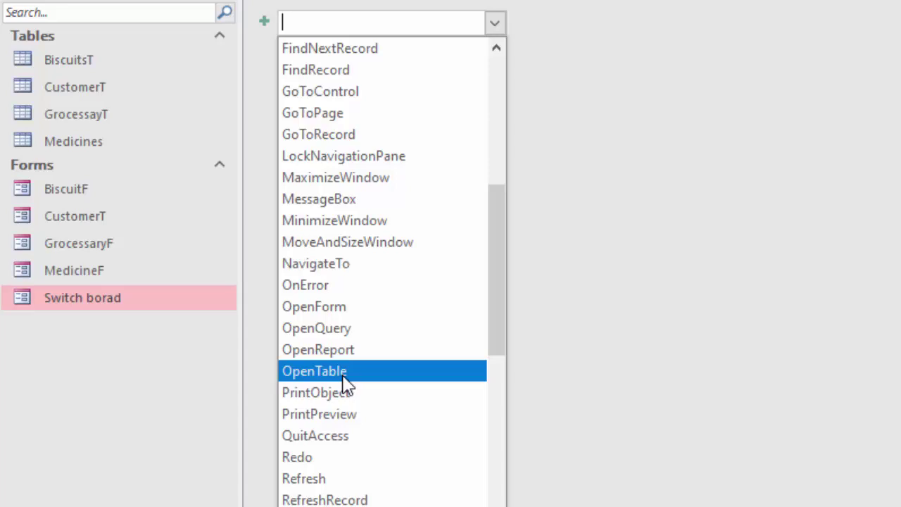
{"action": "left_click", "coordinate": [334, 308]}
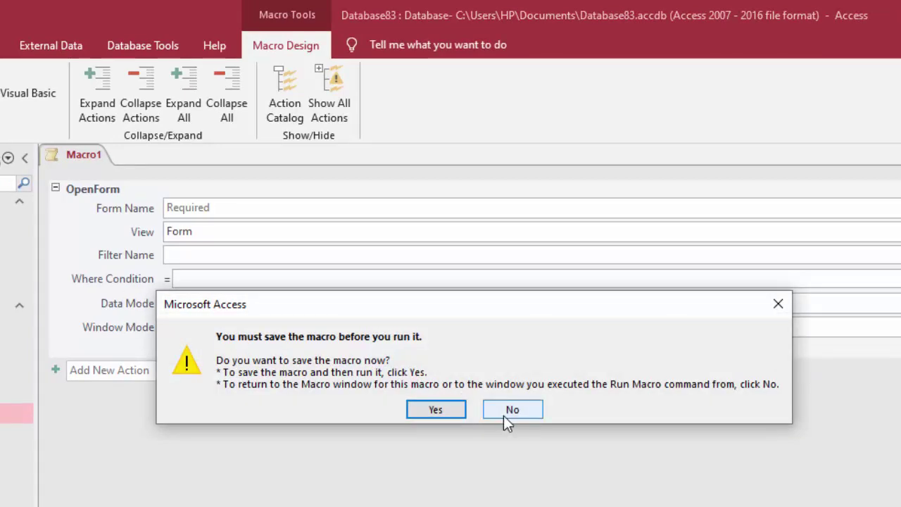
Decline saving Macro1, enter 'openform' in Form Name, and open its forms dropdown.
{"action": "left_click", "coordinate": [505, 414]}
{"action": "type", "text": "openform"}
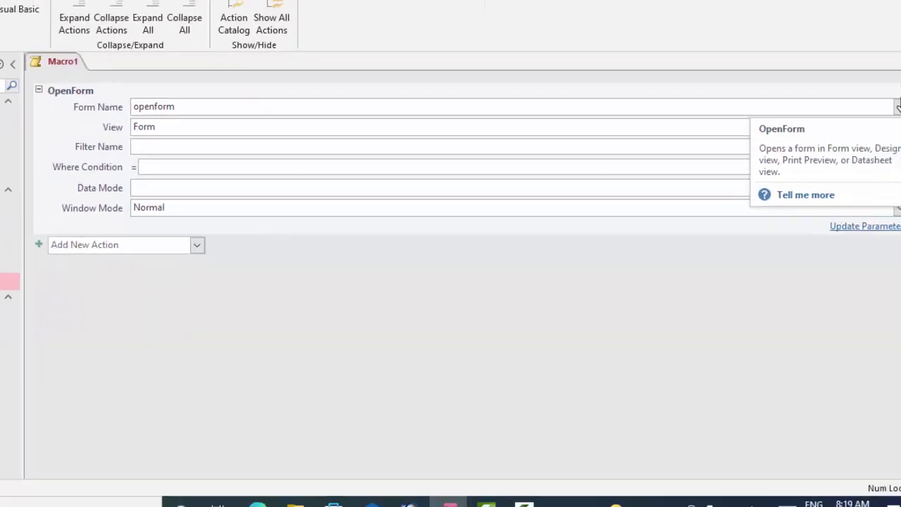
{"action": "left_click", "coordinate": [886, 107]}
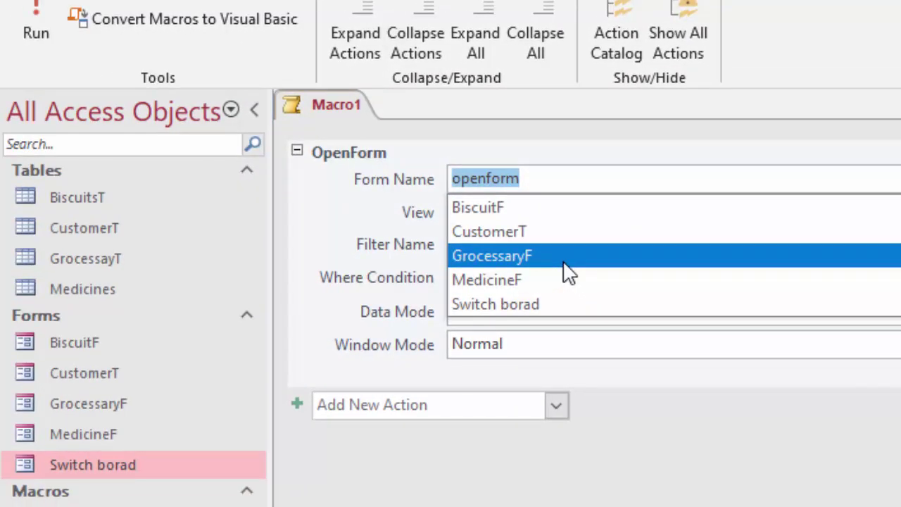
Set Form Name to GrocessaryF, save and run Macro1, then browse to record 3, Pulse.
{"action": "left_click", "coordinate": [550, 262]}
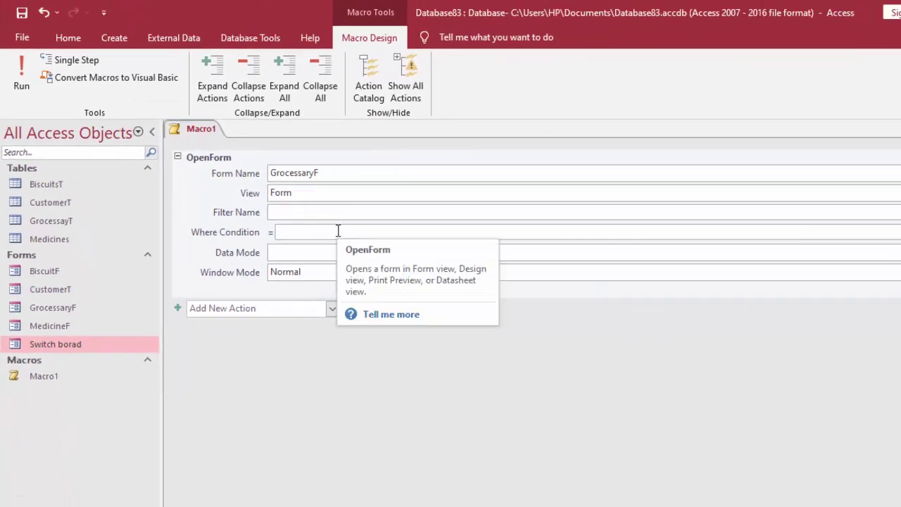
{"action": "left_click", "coordinate": [21, 77]}
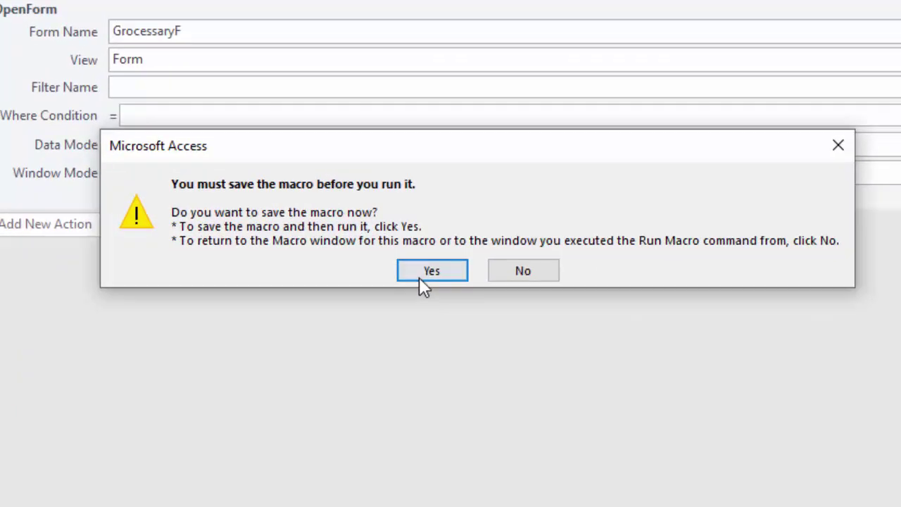
{"action": "left_click", "coordinate": [485, 342]}
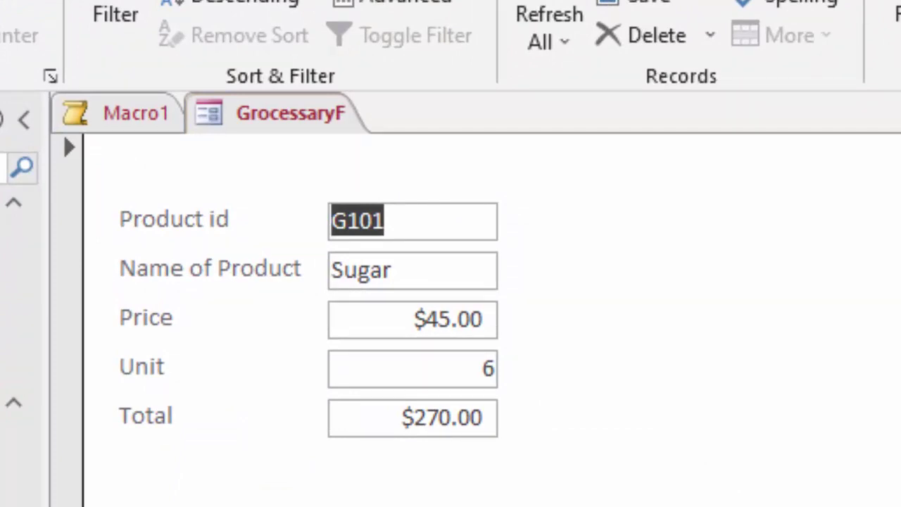
{"action": "left_click", "coordinate": [271, 470]}
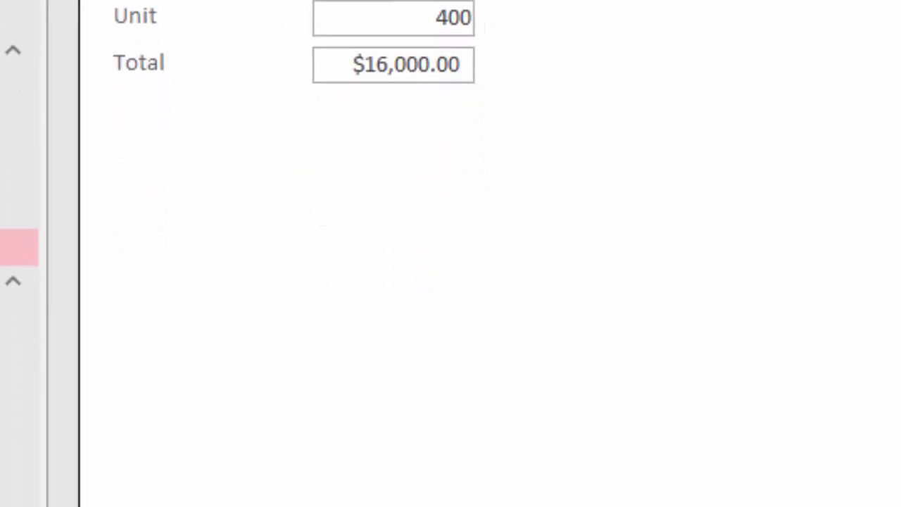
{"action": "left_click", "coordinate": [270, 470]}
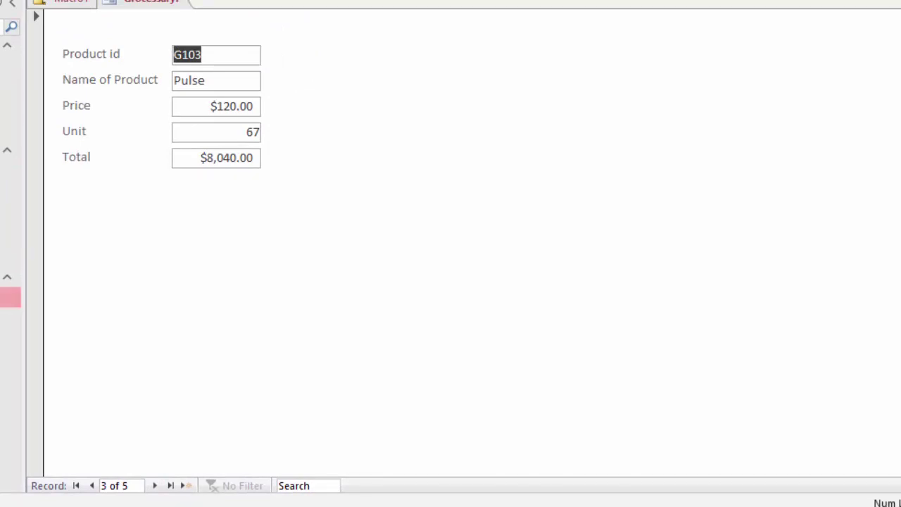
Reopen Macro1 in Design View and create a second blank macro, Macro2.
{"action": "right_click", "coordinate": [52, 454]}
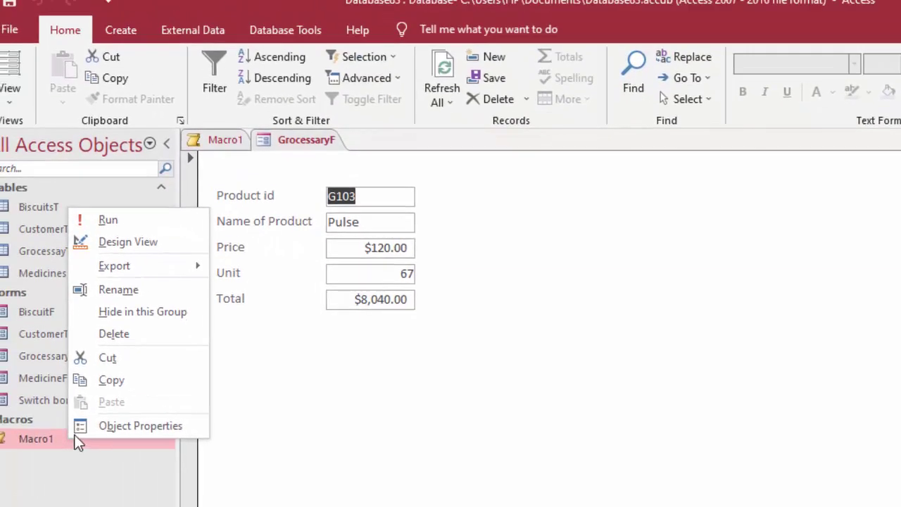
{"action": "left_click", "coordinate": [84, 285]}
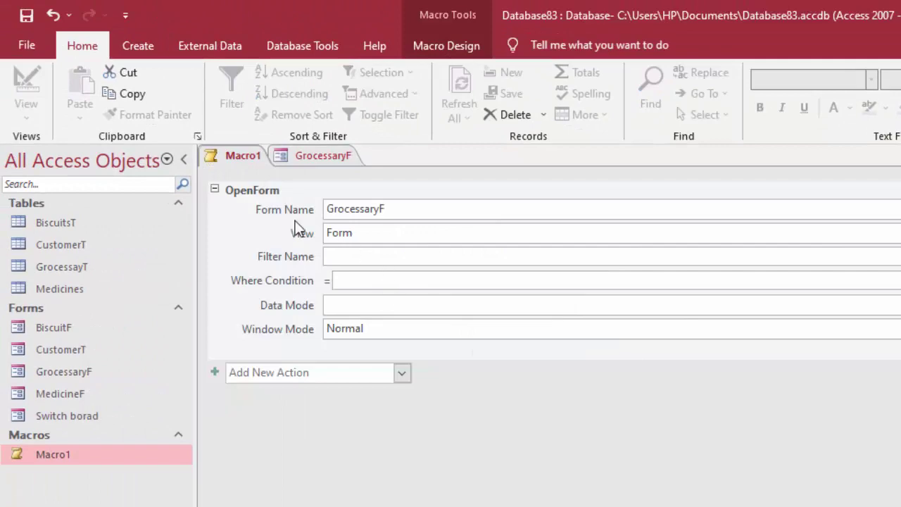
{"action": "left_click", "coordinate": [135, 45]}
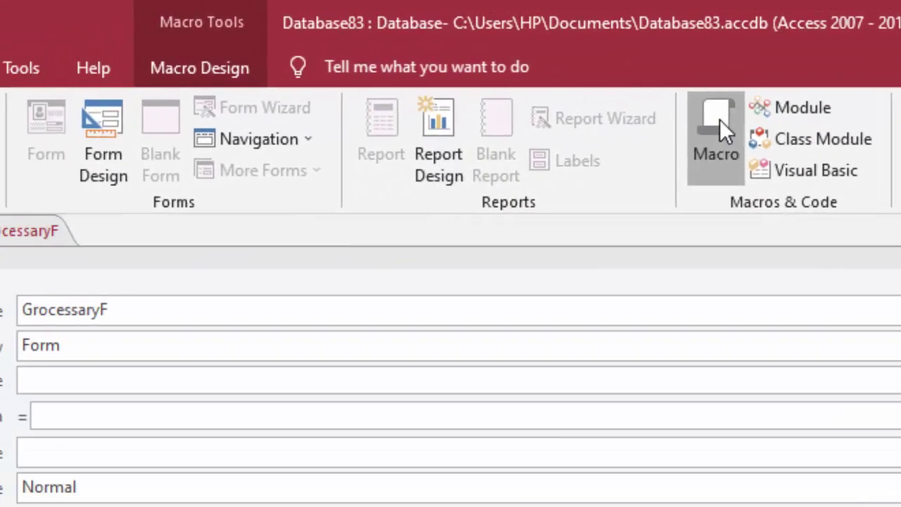
{"action": "left_click", "coordinate": [780, 88]}
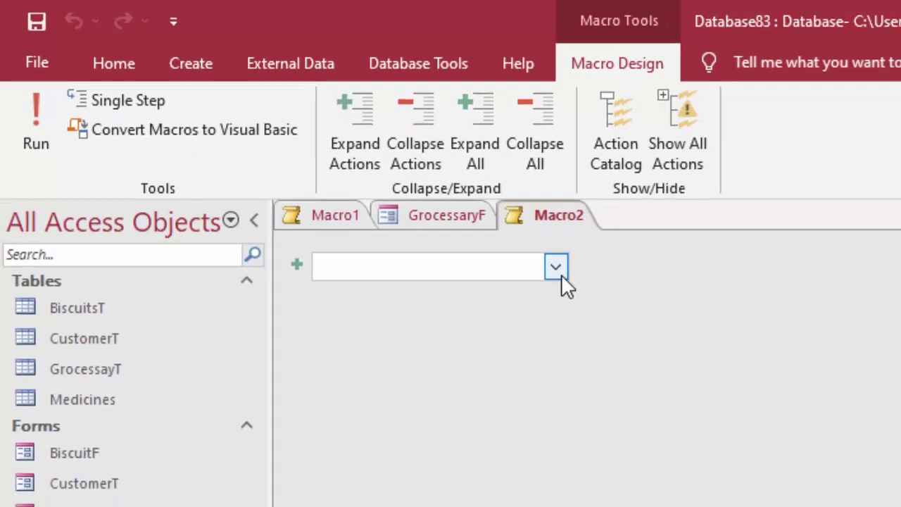
Give Macro2 an OpenForm action for CustomerT, then run it, saving as Macro2.
{"action": "left_click", "coordinate": [596, 285]}
{"action": "scroll", "coordinate": [292, 317], "scroll_direction": "down", "scroll_amount": 1}
{"action": "scroll", "coordinate": [292, 317], "scroll_direction": "down", "scroll_amount": 2}
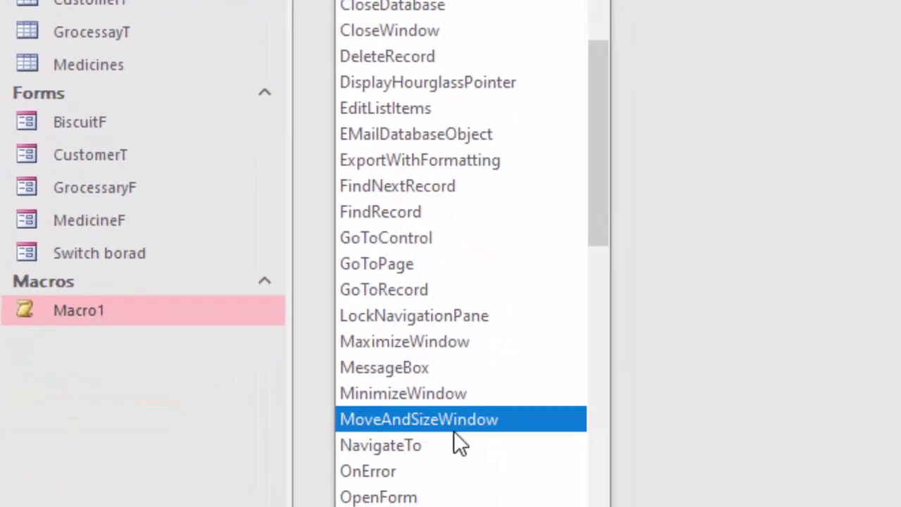
{"action": "left_click", "coordinate": [404, 456]}
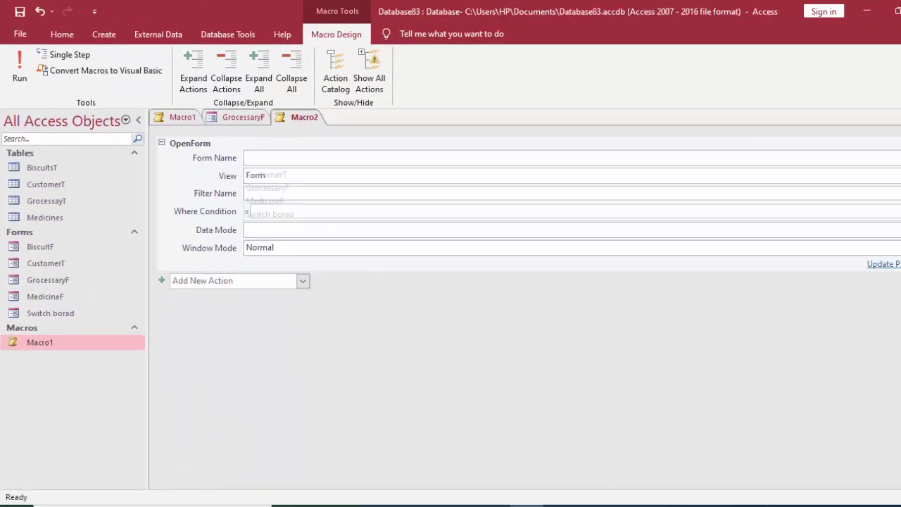
{"action": "key", "text": "alt+Down"}
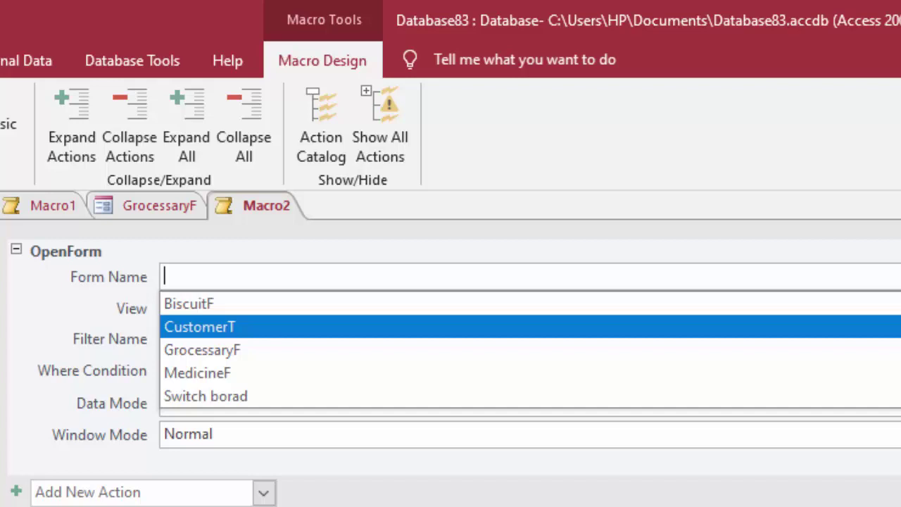
{"action": "key", "text": "Return"}
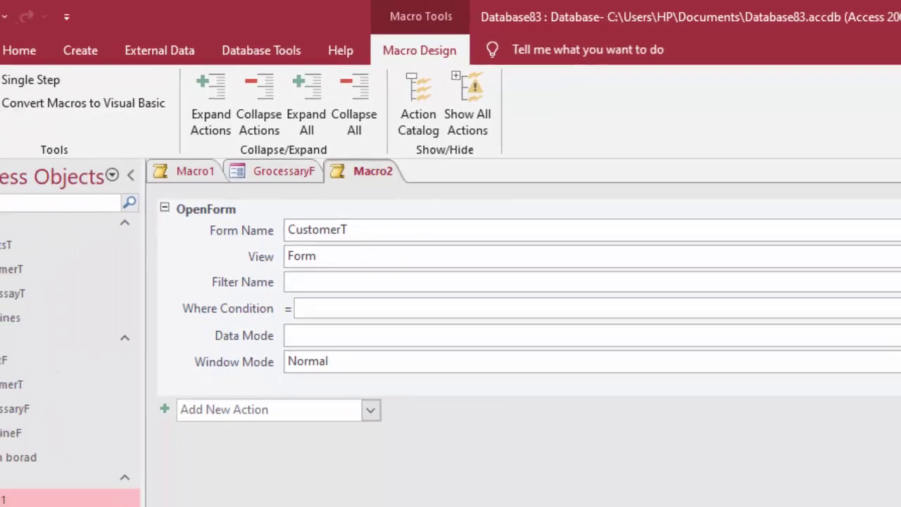
{"action": "left_click", "coordinate": [26, 88]}
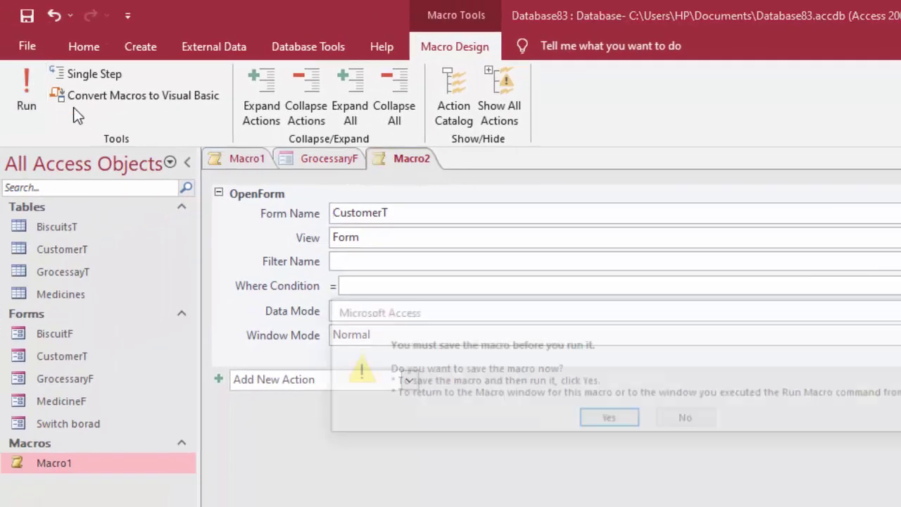
{"action": "left_click", "coordinate": [603, 421]}
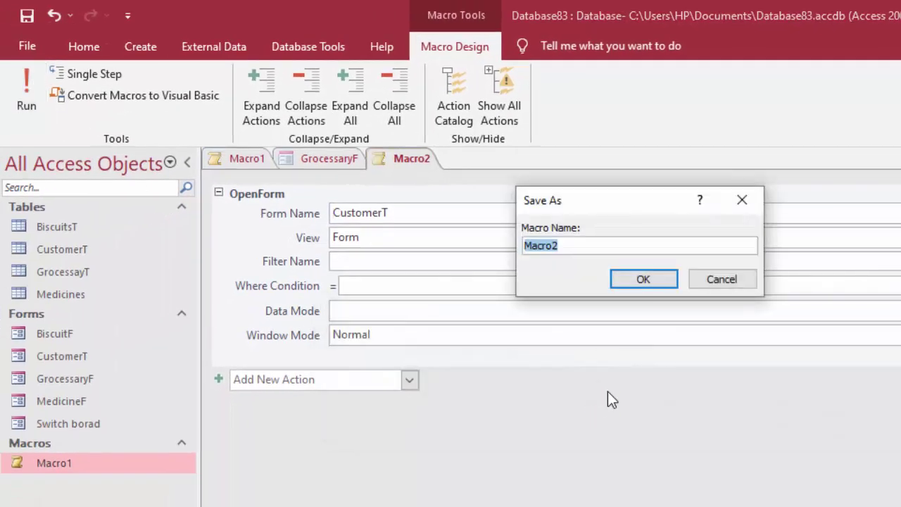
{"action": "left_click", "coordinate": [643, 282]}
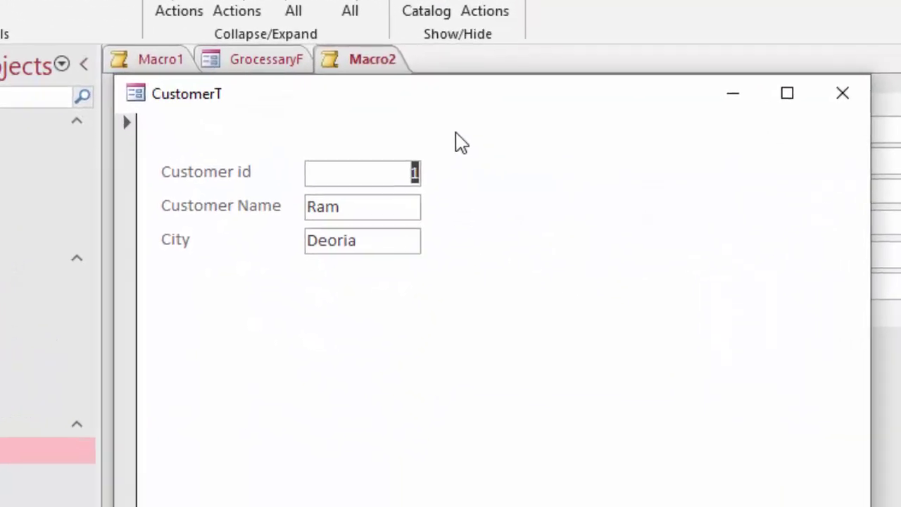
Close the opened CustomerT form and create a new blank macro, Macro3.
{"action": "left_click_drag", "start_coordinate": [461, 176], "coordinate": [496, 70]}
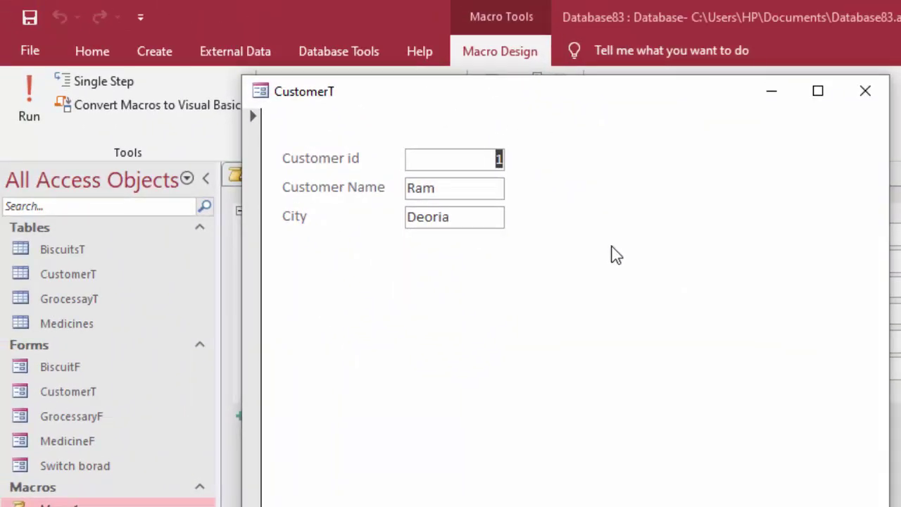
{"action": "left_click", "coordinate": [865, 91]}
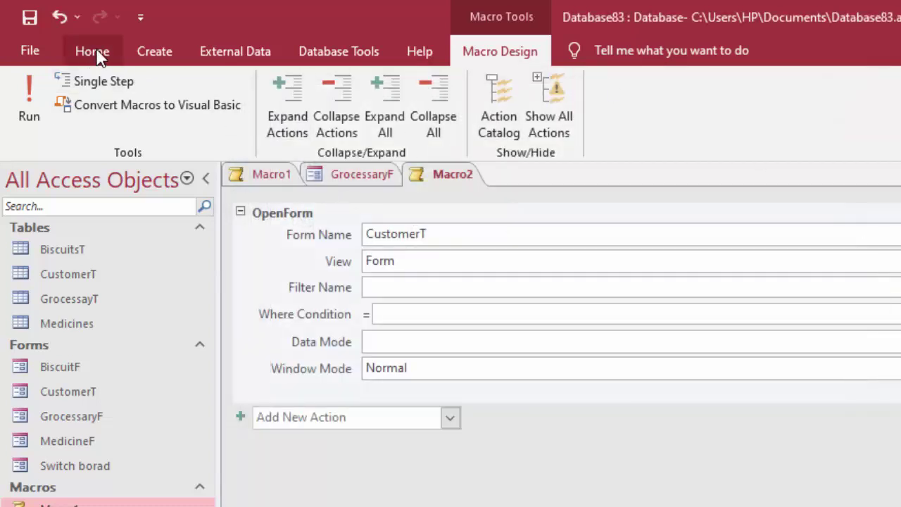
{"action": "left_click", "coordinate": [167, 53]}
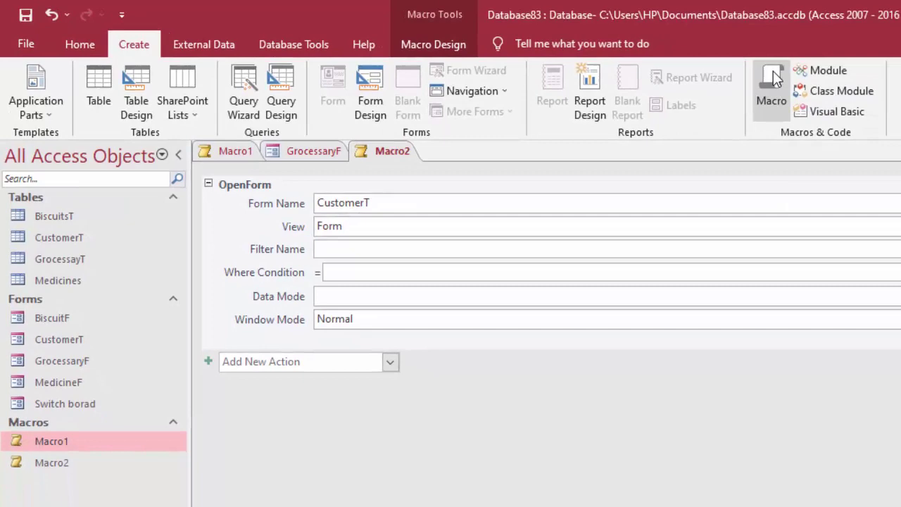
{"action": "left_click", "coordinate": [884, 98]}
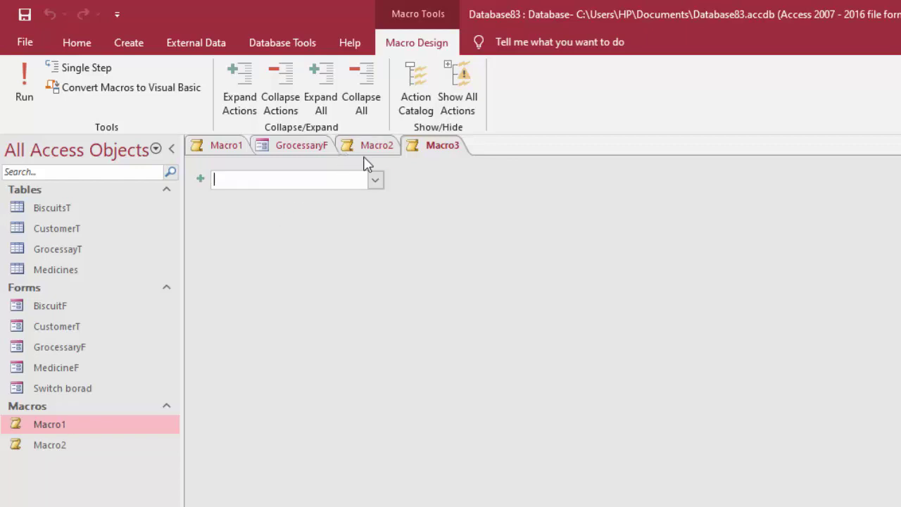
Add an OpenForm action for MedicineF to Macro3, then run it, saving as Macro3.
{"action": "left_click", "coordinate": [376, 181]}
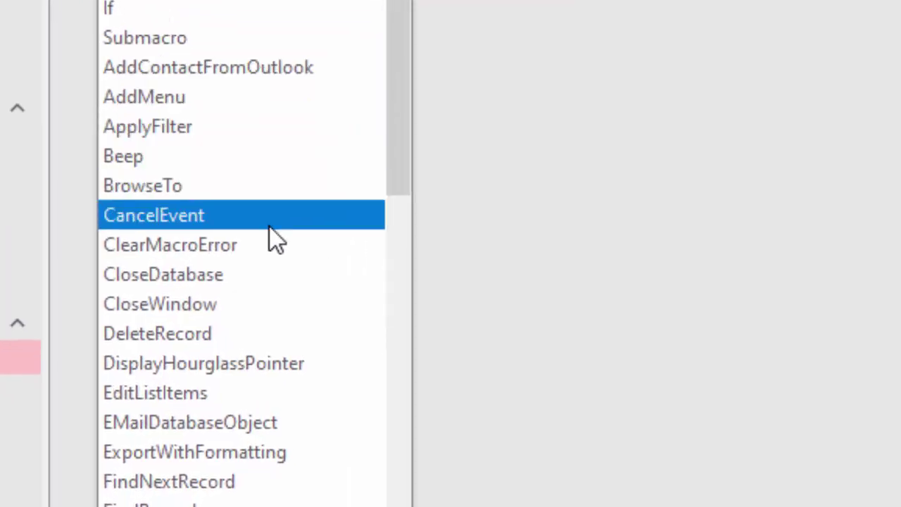
{"action": "scroll", "coordinate": [271, 241], "scroll_direction": "down", "scroll_amount": 1}
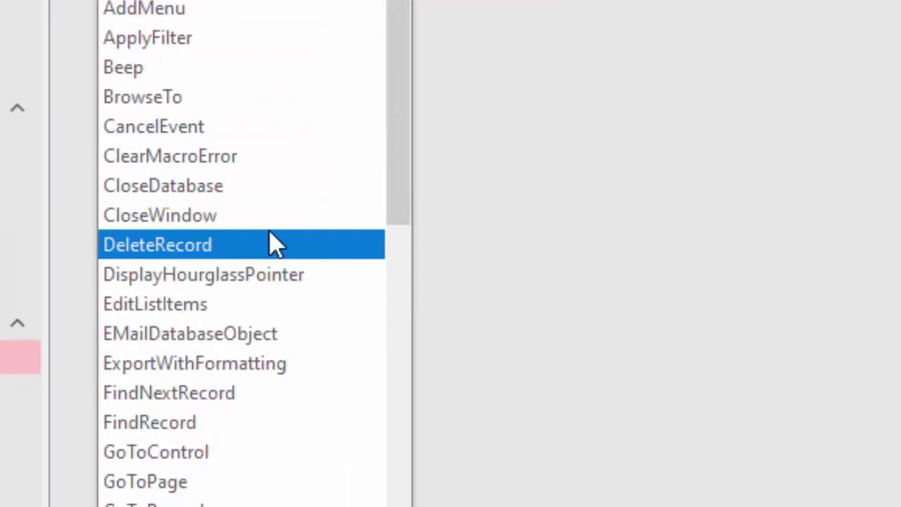
{"action": "scroll", "coordinate": [273, 243], "scroll_direction": "down", "scroll_amount": 2}
{"action": "scroll", "coordinate": [270, 253], "scroll_direction": "down", "scroll_amount": 3}
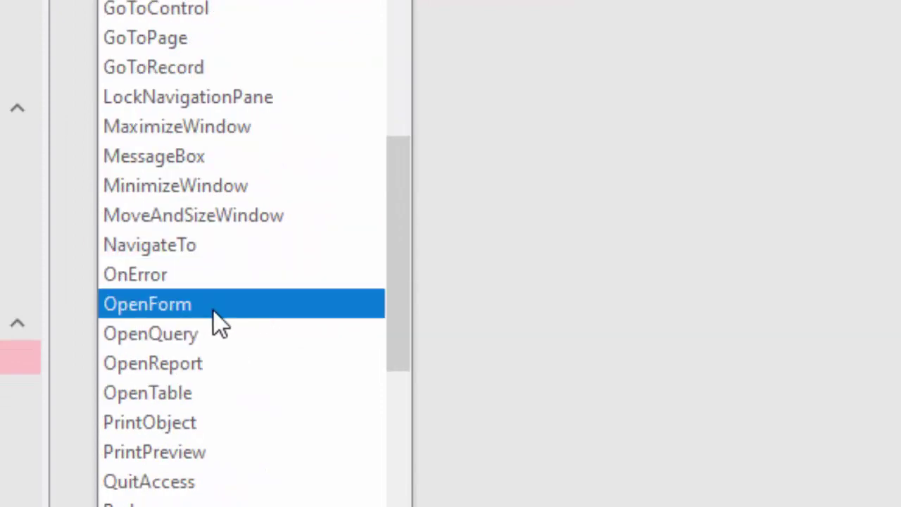
{"action": "left_click", "coordinate": [254, 314]}
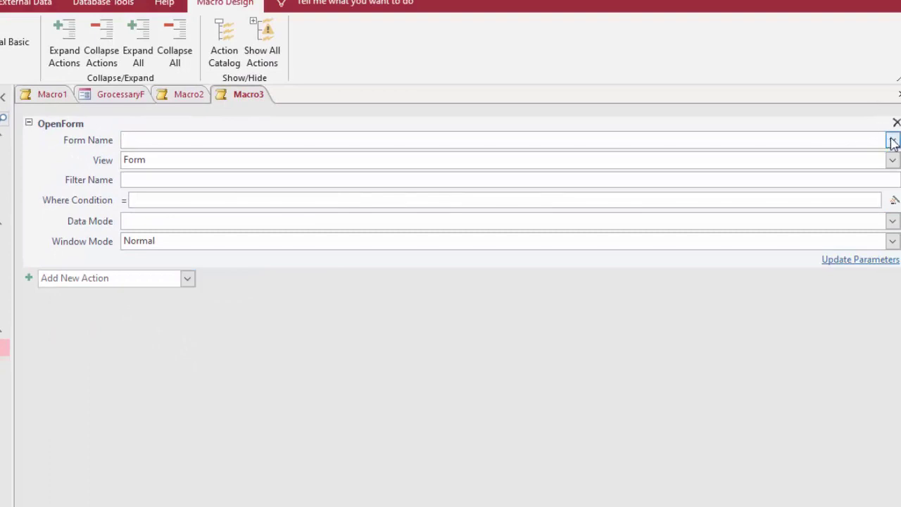
{"action": "left_click", "coordinate": [898, 128]}
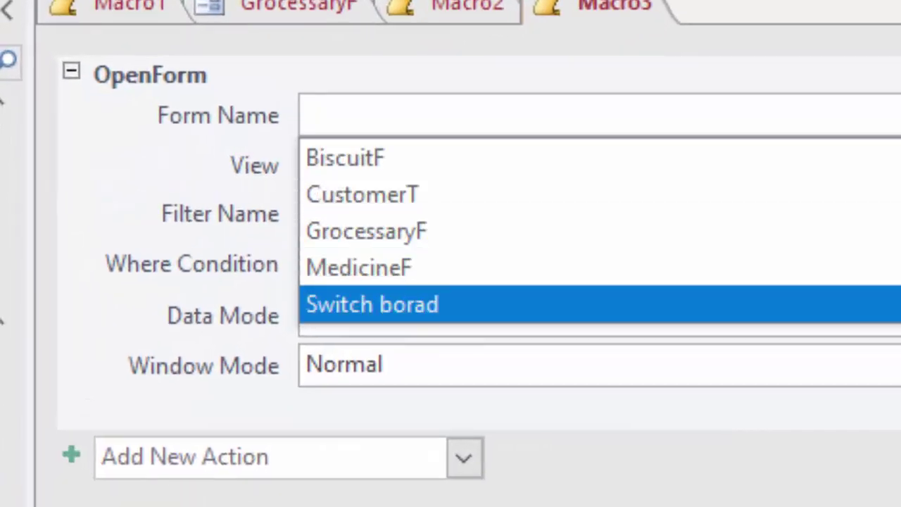
{"action": "left_click", "coordinate": [280, 243]}
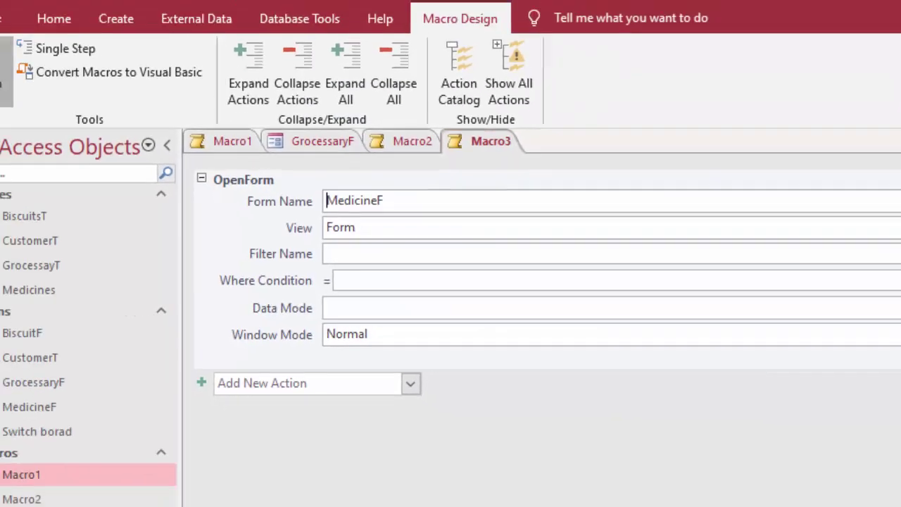
{"action": "left_click", "coordinate": [27, 91]}
{"action": "left_click", "coordinate": [610, 412]}
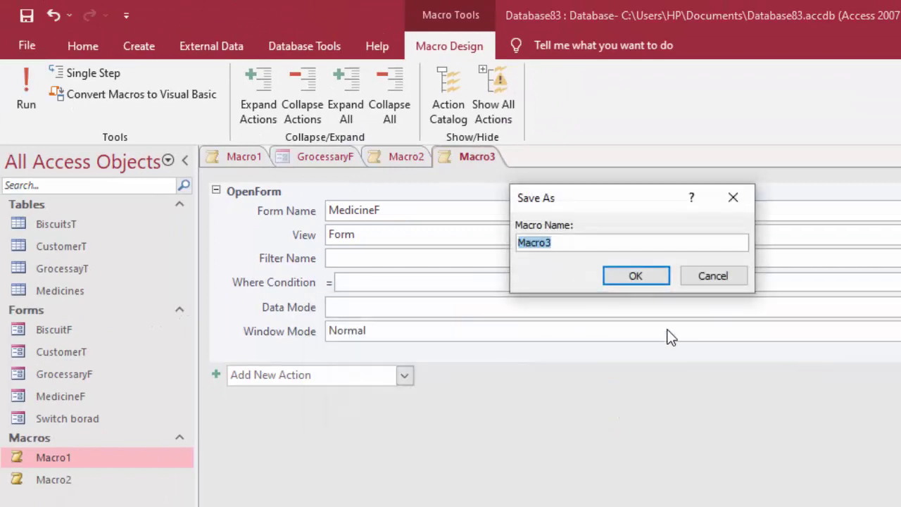
{"action": "left_click", "coordinate": [645, 275]}
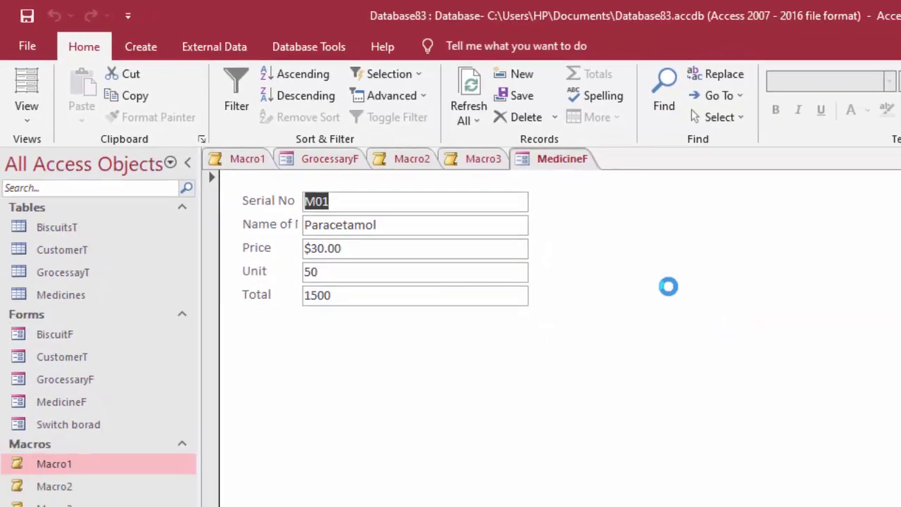
Open Macro1 from the Navigation Pane and run it to bring up GrocessaryF.
{"action": "double_click", "coordinate": [92, 463]}
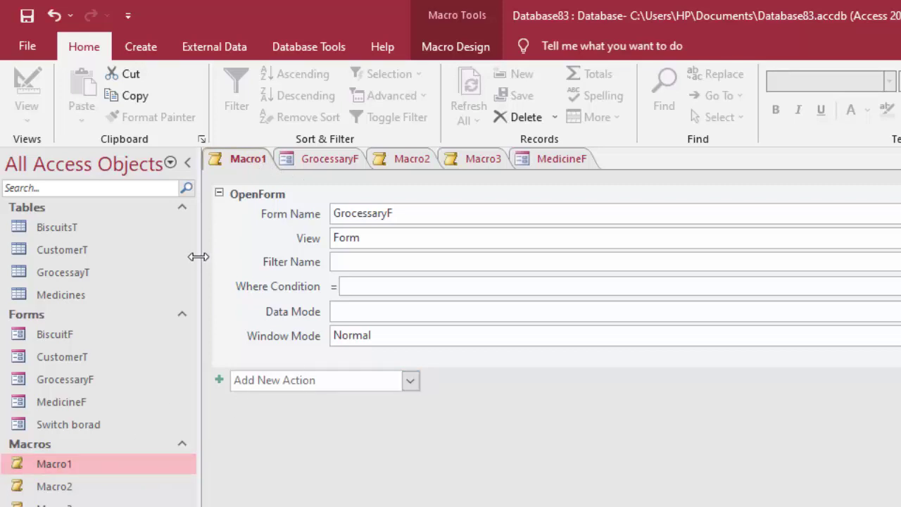
{"action": "left_click", "coordinate": [438, 40]}
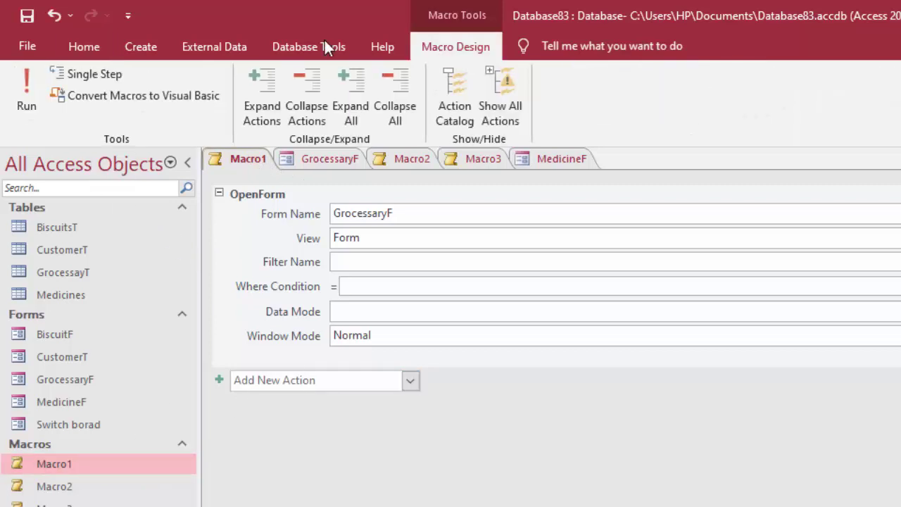
{"action": "left_click", "coordinate": [27, 98]}
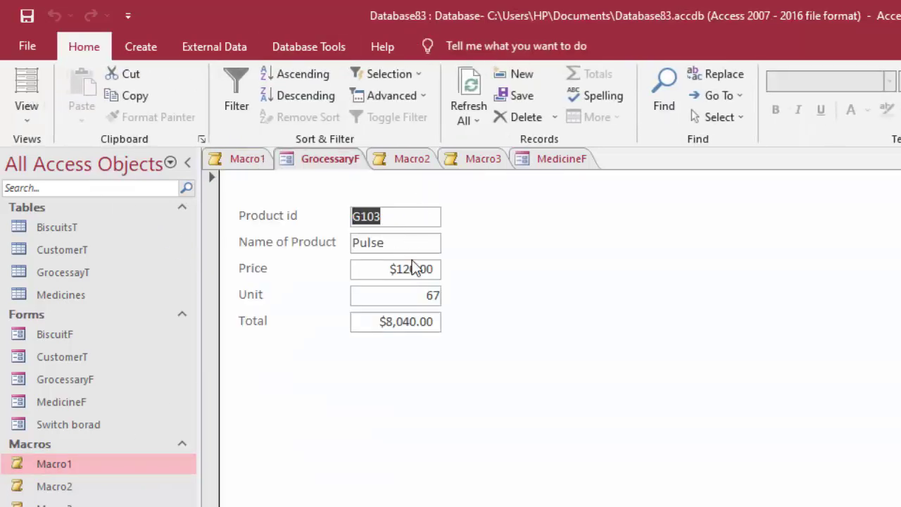